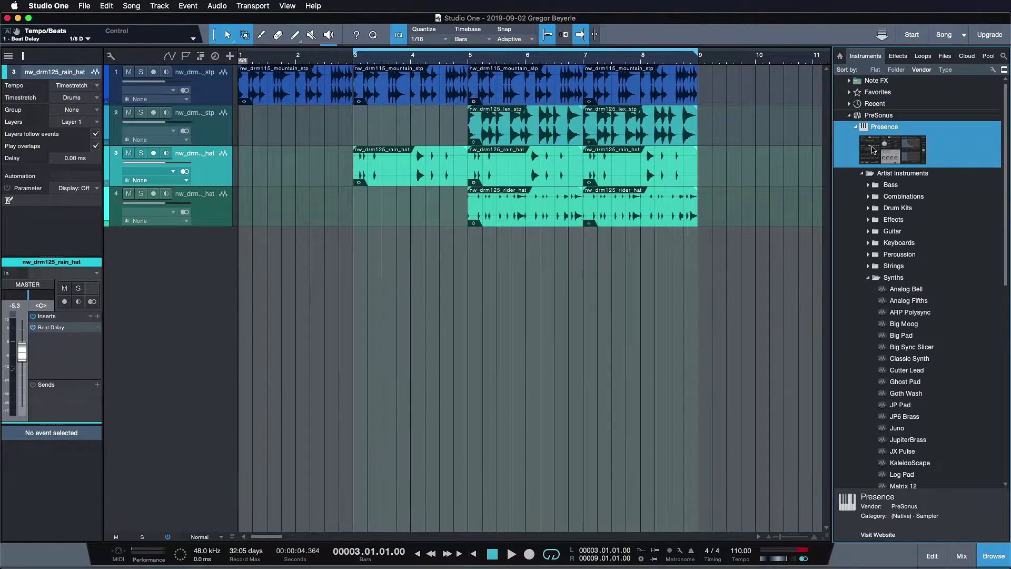
- Drag the Presence Artist Instruments Analog Planet bass preset into the arrangement as a new instrument track
{"action": "left_click", "coordinate": [898, 186]}
{"action": "left_click", "coordinate": [910, 243]}
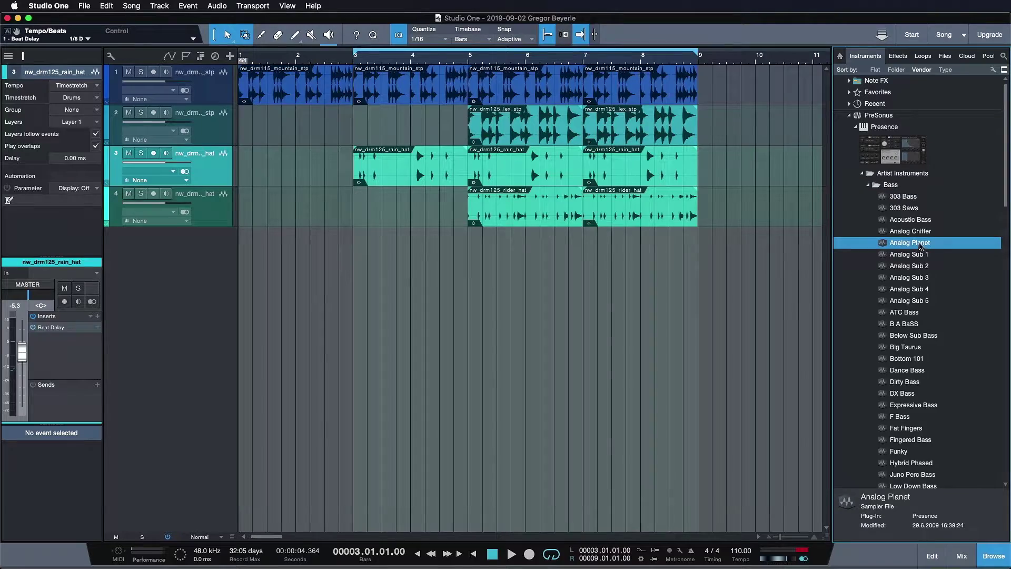
{"action": "left_click_drag", "start_coordinate": [910, 243], "coordinate": [750, 148]}
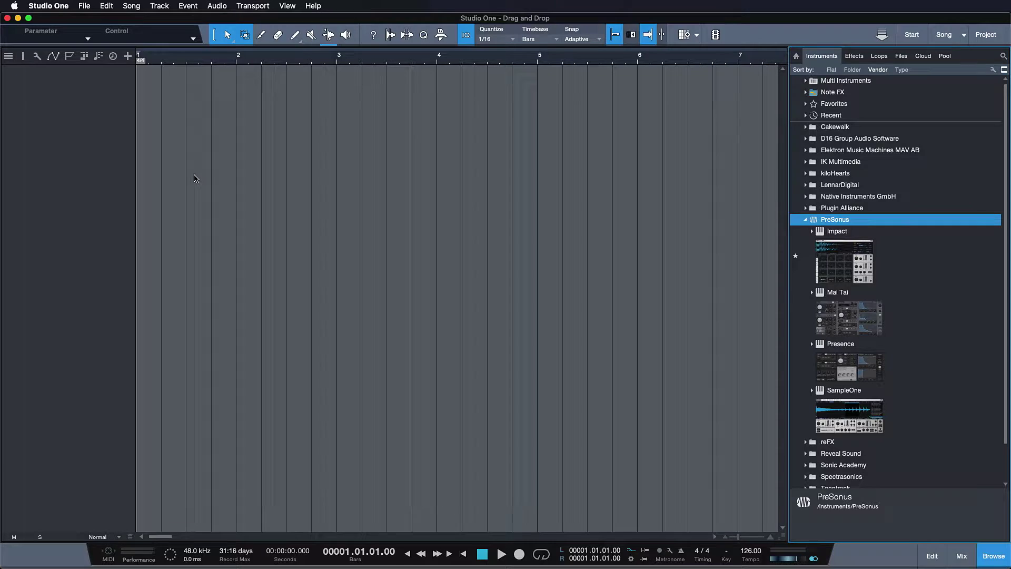
- Create a Mai Tai instrument track by dragging Mai Tai from the Instruments browser
{"action": "right_click", "coordinate": [92, 120]}
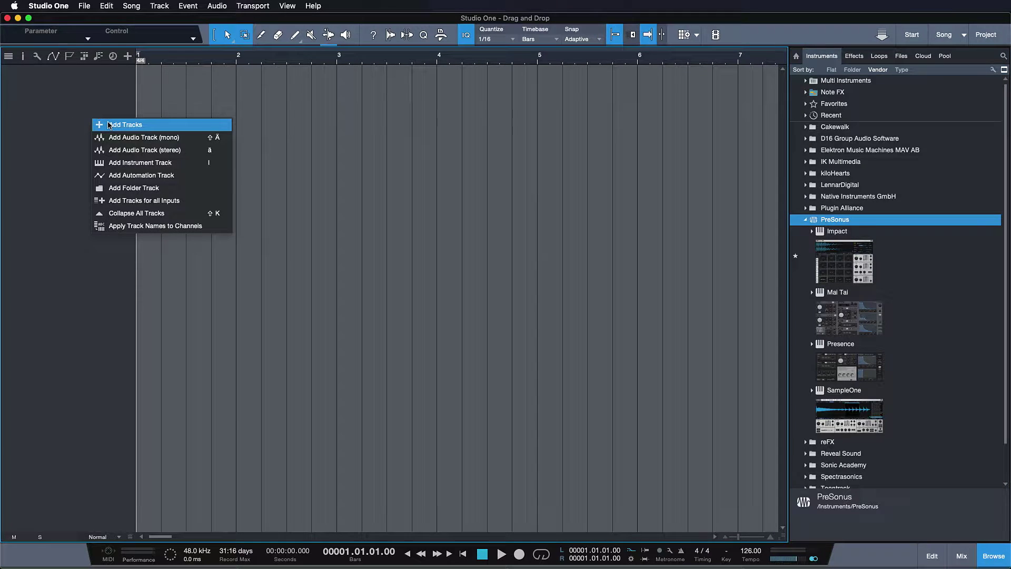
{"action": "left_click", "coordinate": [62, 170]}
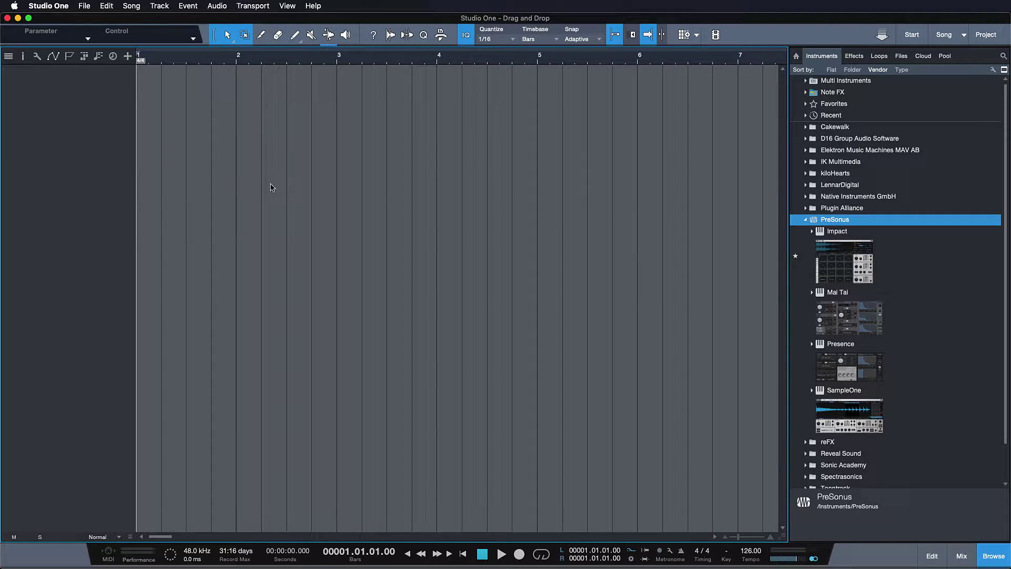
{"action": "double_click", "coordinate": [858, 311]}
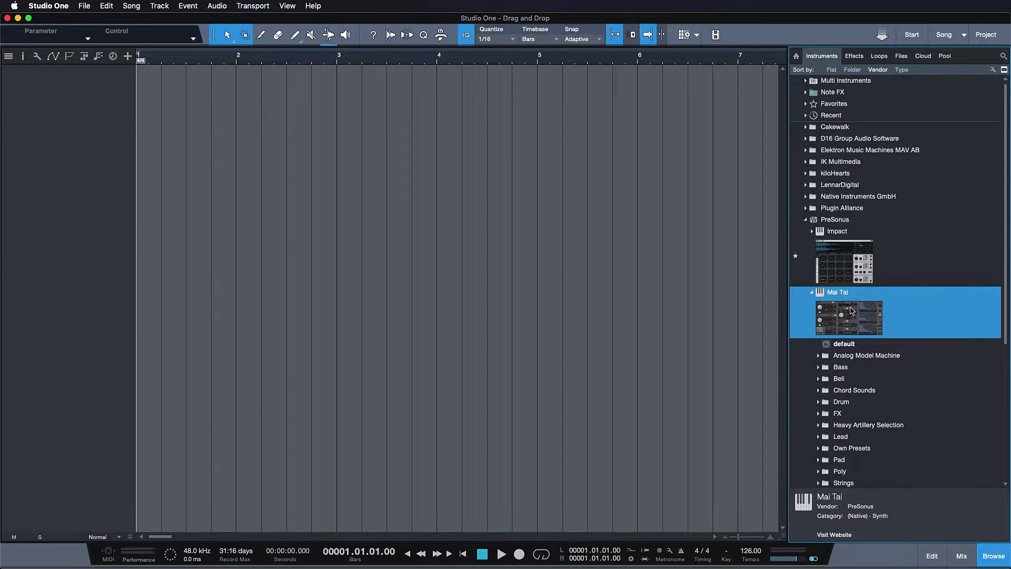
{"action": "left_click_drag", "start_coordinate": [853, 310], "coordinate": [728, 301]}
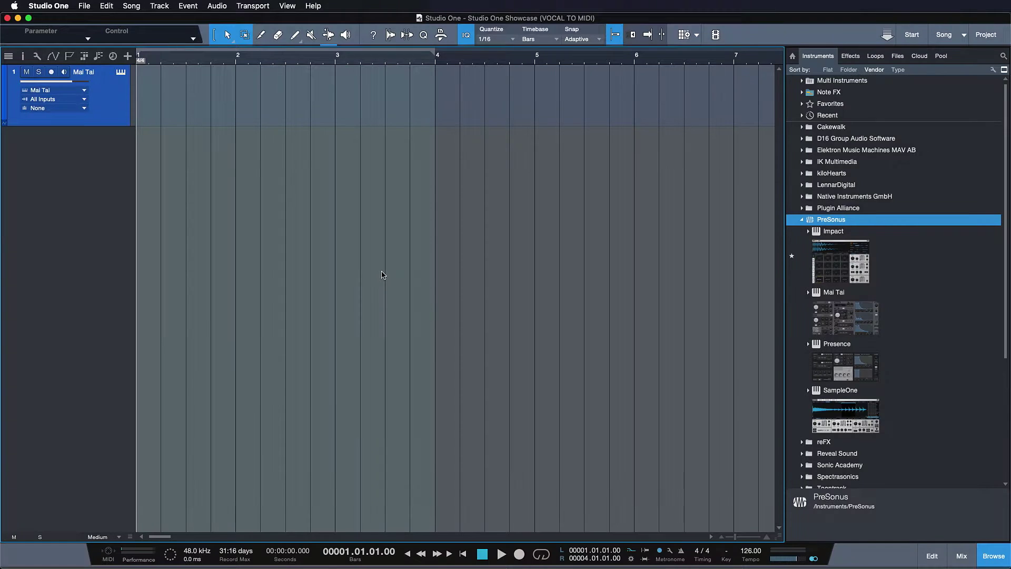
- Drop Hive's Standard Lead preset onto the Mai Tai track and combine them into a multi instrument
{"action": "scroll", "coordinate": [927, 237], "scroll_direction": "down", "scroll_amount": 5}
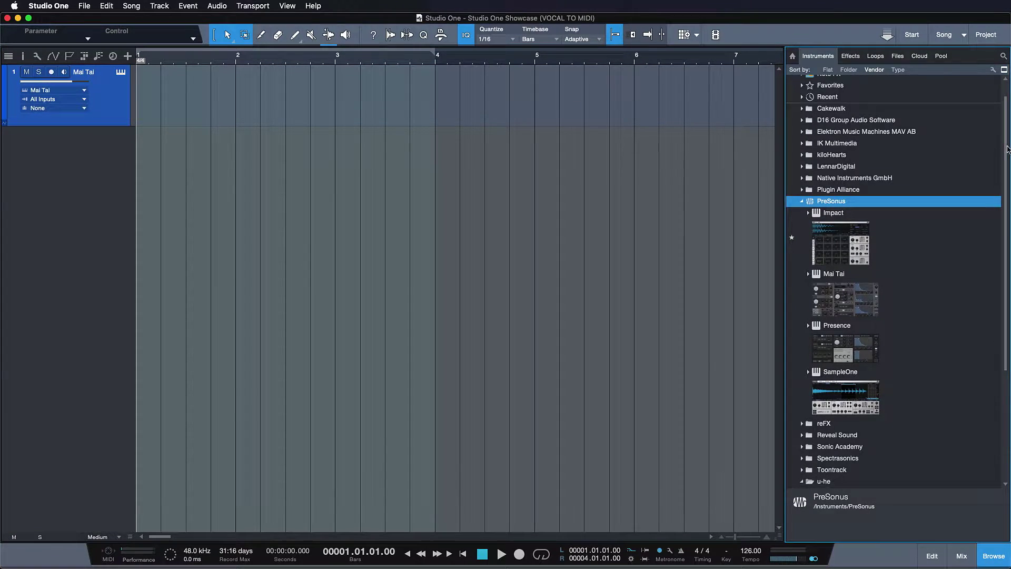
{"action": "double_click", "coordinate": [882, 364]}
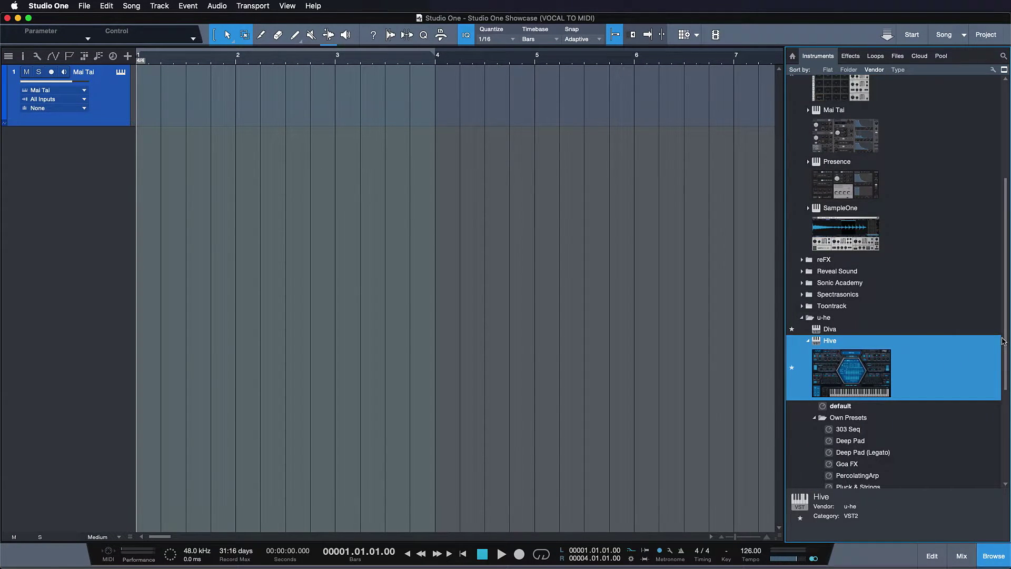
{"action": "scroll", "coordinate": [1007, 405], "scroll_direction": "down", "scroll_amount": 3}
{"action": "left_click_drag", "start_coordinate": [1007, 405], "coordinate": [1005, 421]}
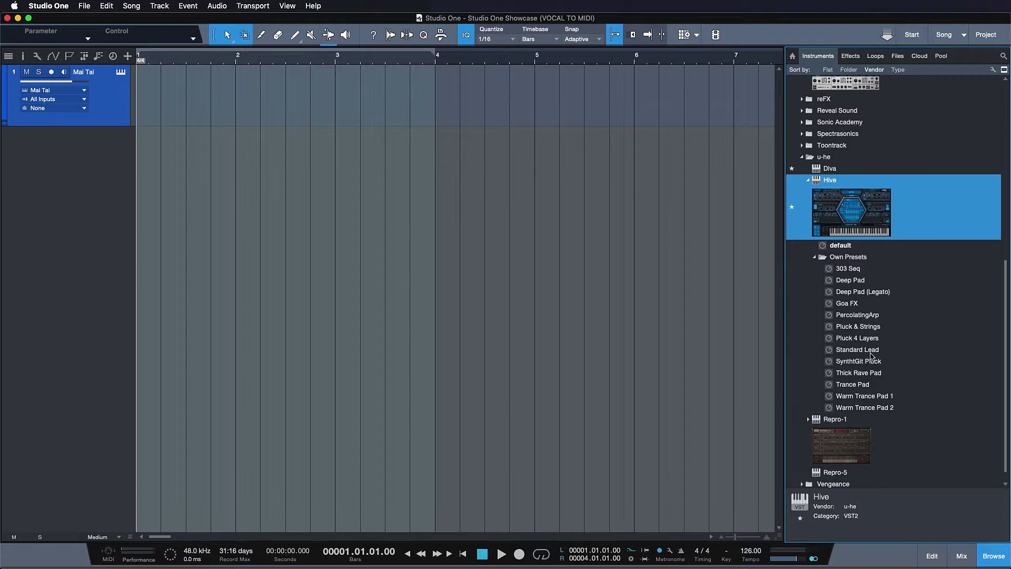
{"action": "left_click_drag", "start_coordinate": [871, 353], "coordinate": [421, 105]}
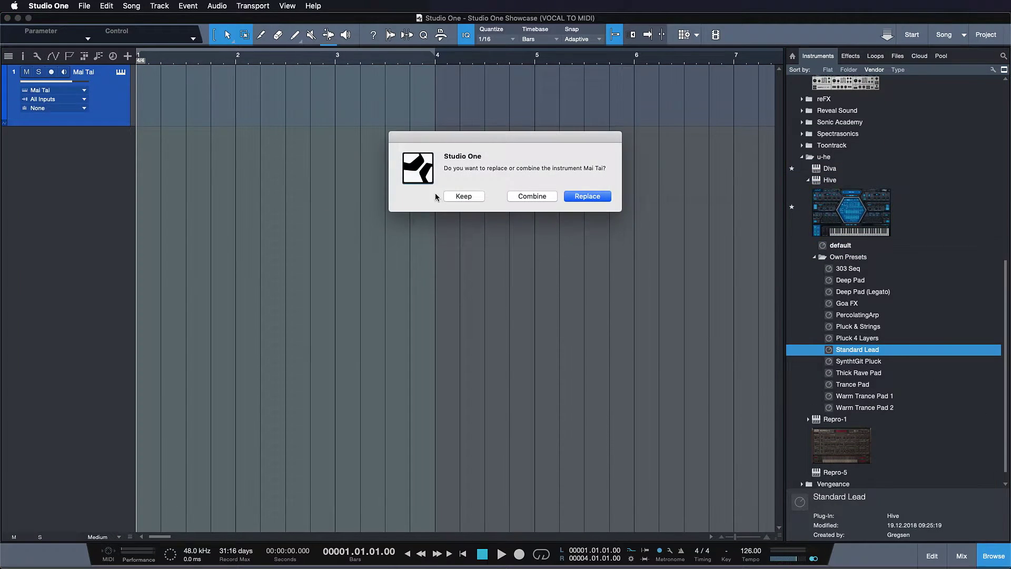
{"action": "left_click", "coordinate": [519, 197]}
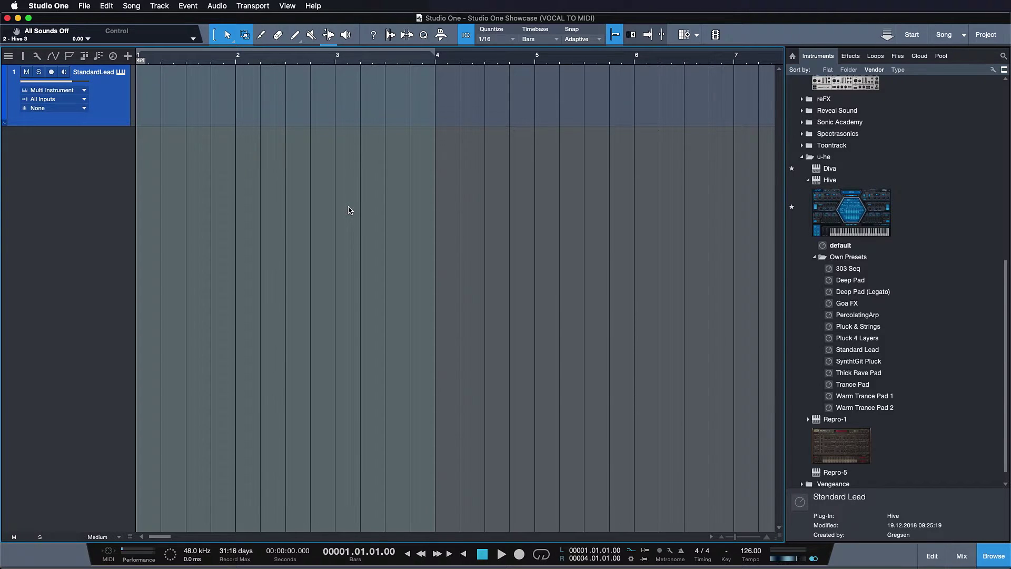
- Add a mono audio track, record a vocal, and trim the clip to end at bar 4
{"action": "right_click", "coordinate": [78, 179]}
{"action": "left_click", "coordinate": [85, 209]}
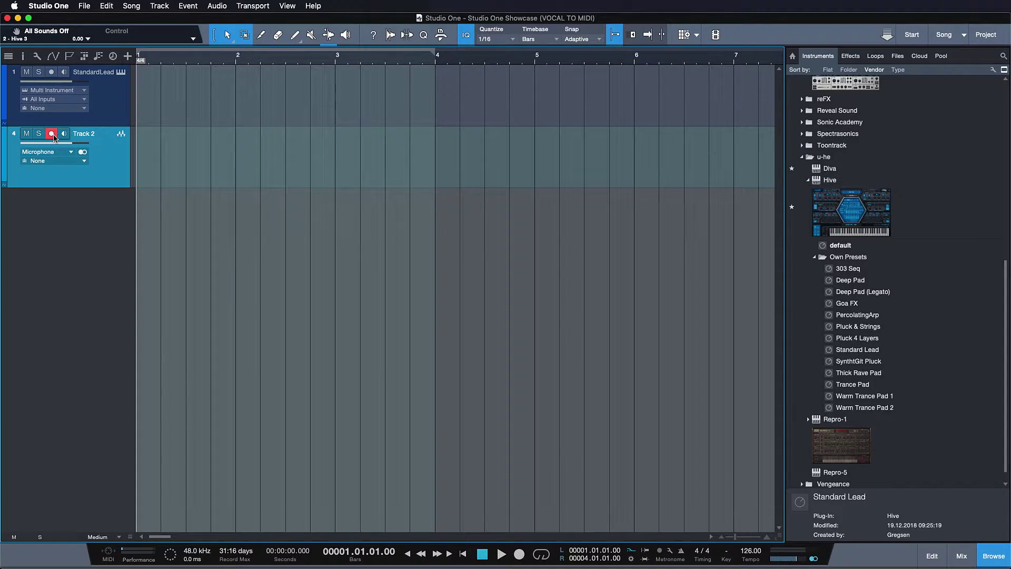
{"action": "left_click", "coordinate": [518, 554]}
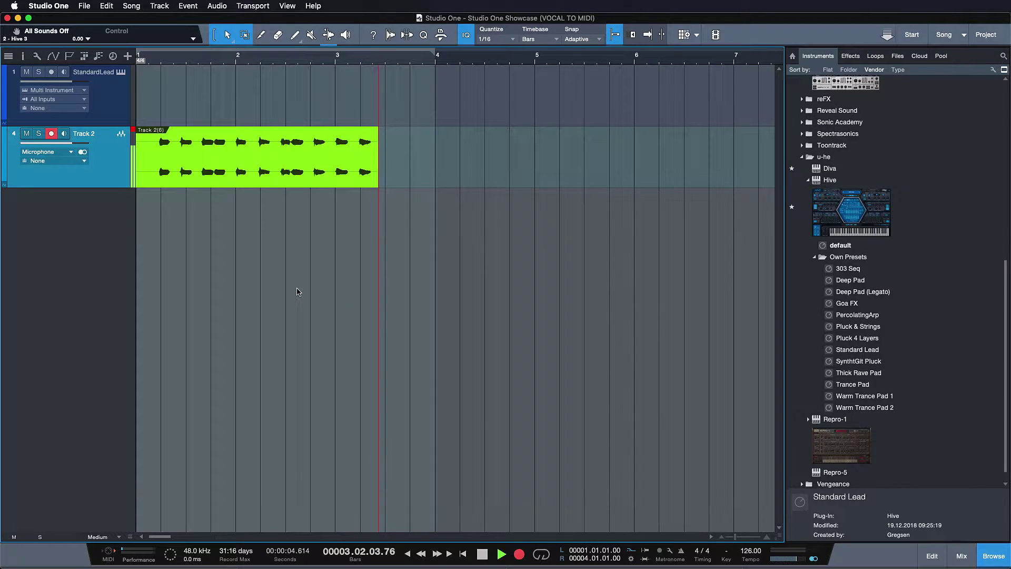
{"action": "key", "text": "space"}
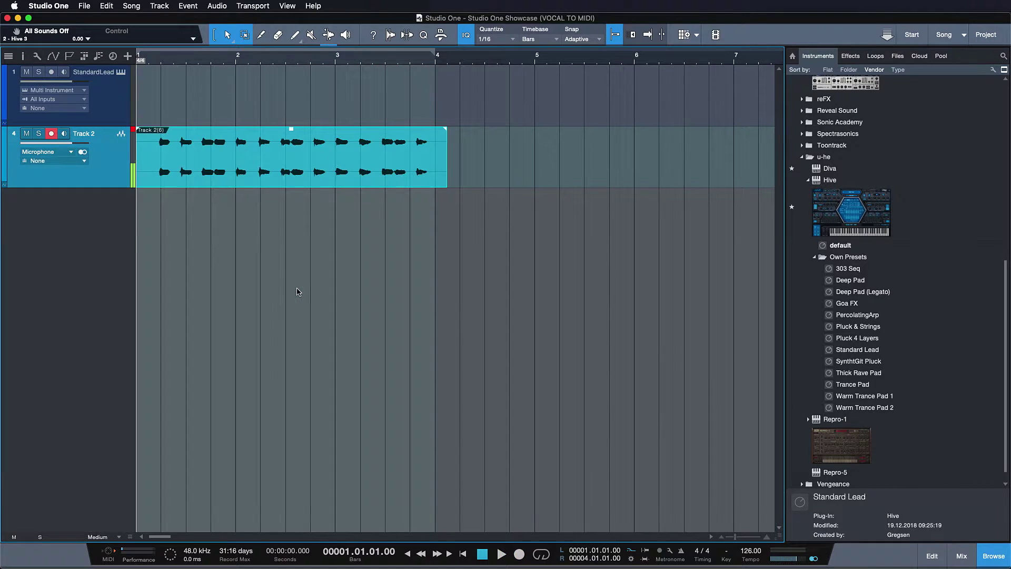
{"action": "left_click_drag", "start_coordinate": [137, 158], "coordinate": [155, 158]}
{"action": "left_click_drag", "start_coordinate": [445, 169], "coordinate": [376, 179]}
- In Melodyne raise the low note to F3, then convert the vocal to MIDI on StandardLead and play it
{"action": "right_click", "coordinate": [362, 154]}
{"action": "left_click", "coordinate": [417, 288]}
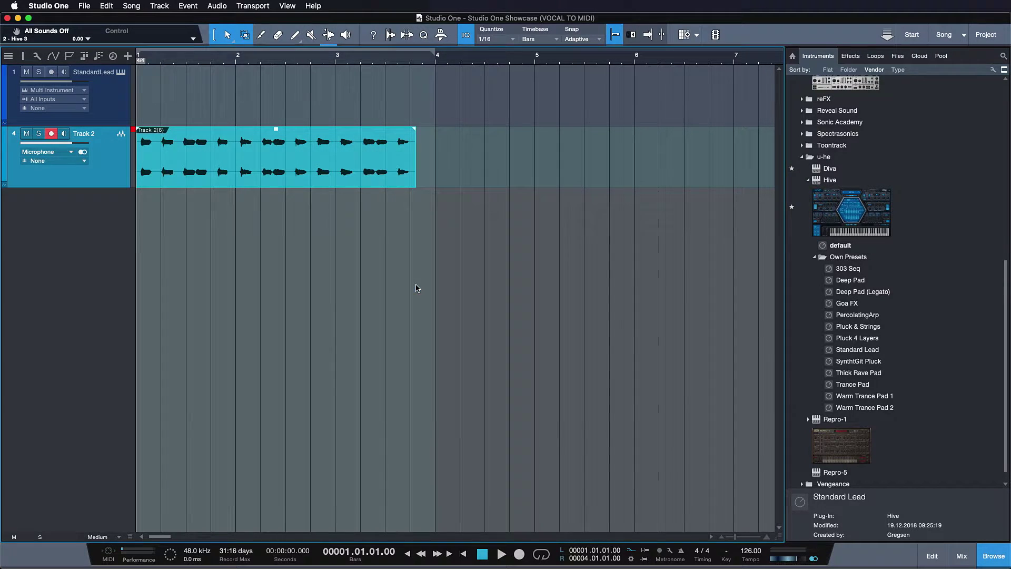
{"action": "left_click_drag", "start_coordinate": [315, 508], "coordinate": [314, 501]}
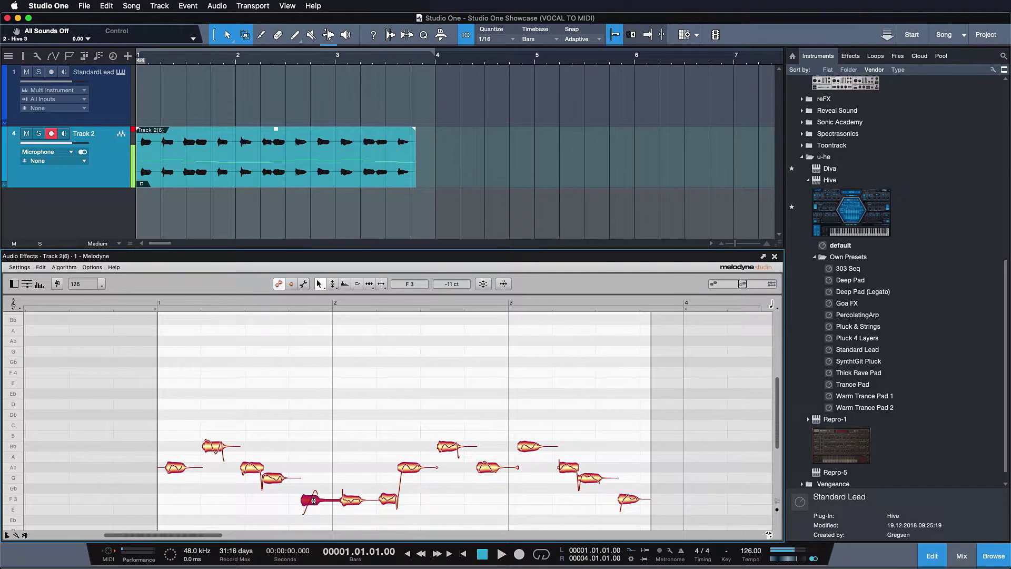
{"action": "left_click_drag", "start_coordinate": [279, 177], "coordinate": [275, 102]}
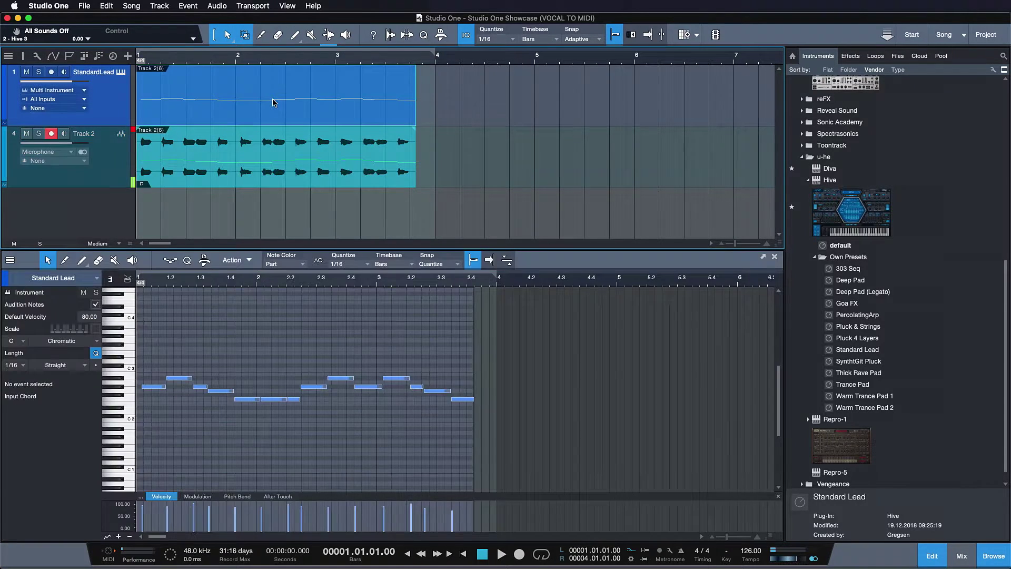
{"action": "key", "text": "space"}
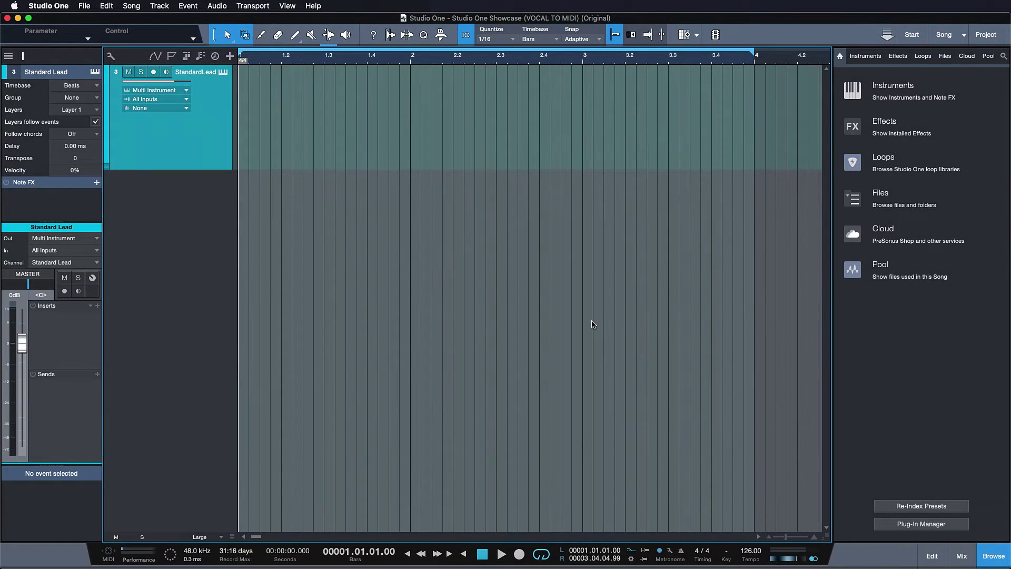
- Insert Fat Channel on the Standard Lead track from the effects browser
{"action": "left_click", "coordinate": [883, 123]}
{"action": "left_click_drag", "start_coordinate": [896, 444], "coordinate": [530, 154]}
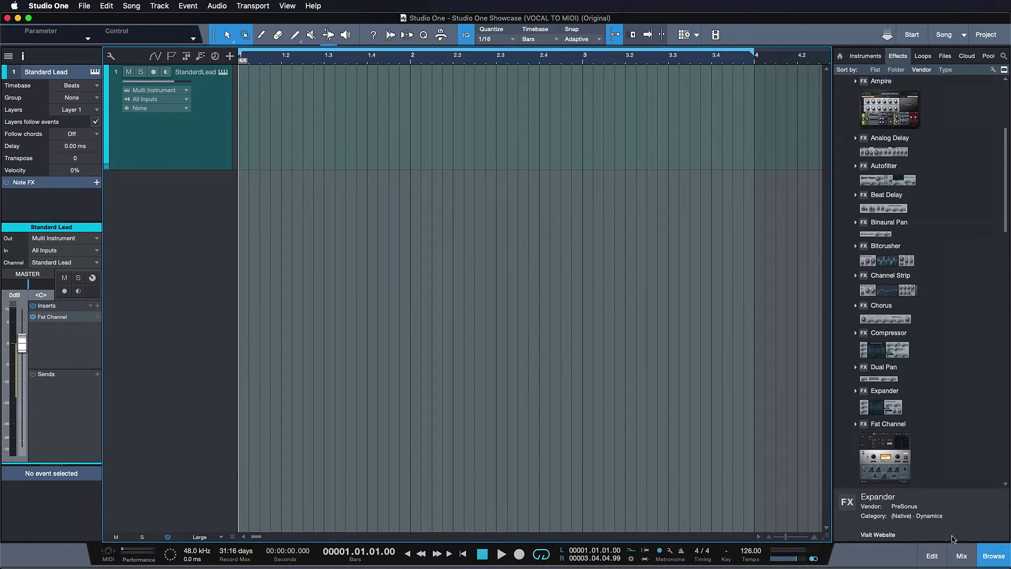
{"action": "left_click", "coordinate": [956, 549]}
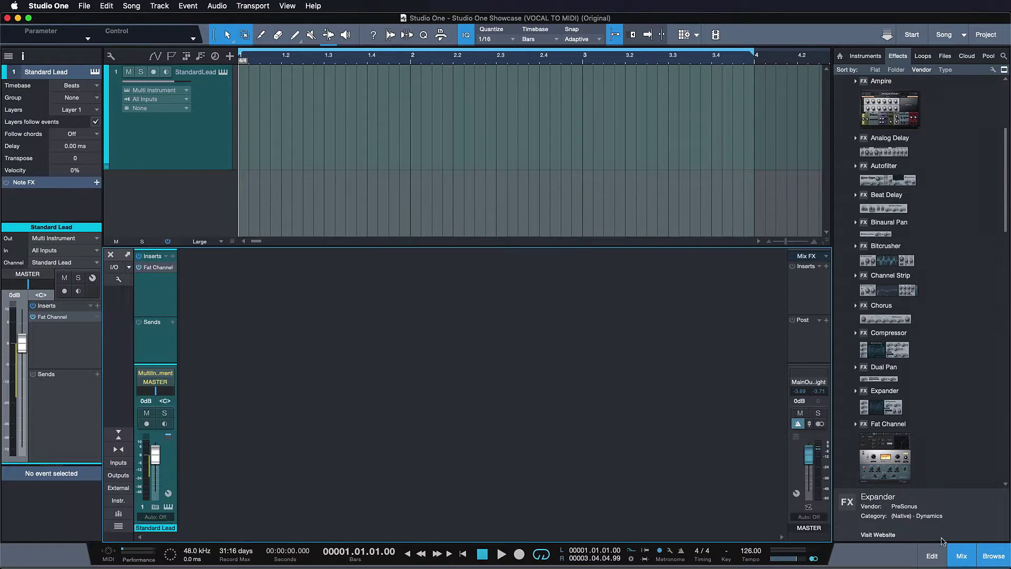
- Add an FX channel with Open AIR reverb and send Standard Lead to it at +3.3
{"action": "right_click", "coordinate": [347, 338]}
{"action": "left_click", "coordinate": [359, 356]}
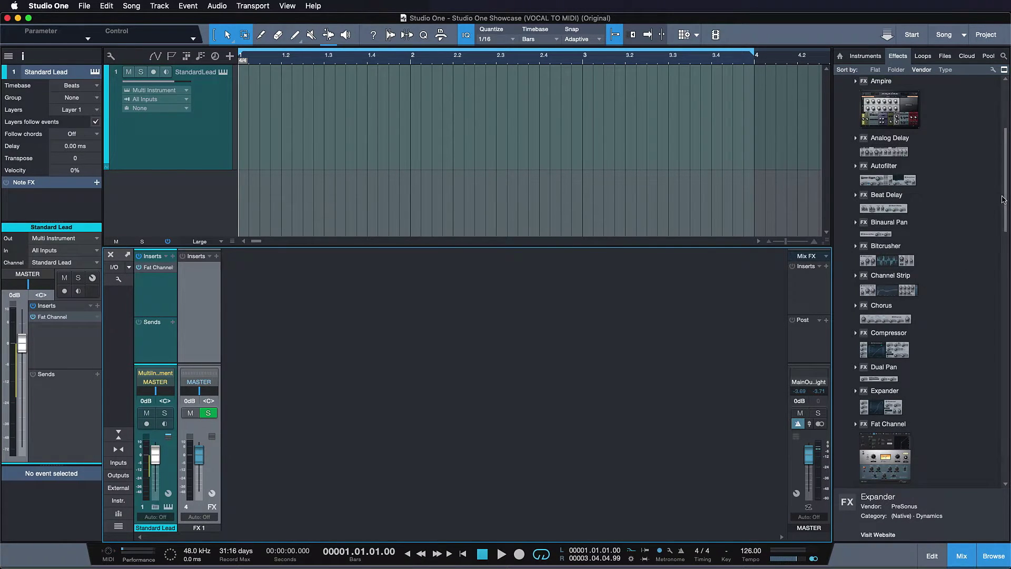
{"action": "scroll", "coordinate": [982, 225], "scroll_direction": "down", "scroll_amount": 15}
{"action": "scroll", "coordinate": [1010, 299], "scroll_direction": "down", "scroll_amount": 3}
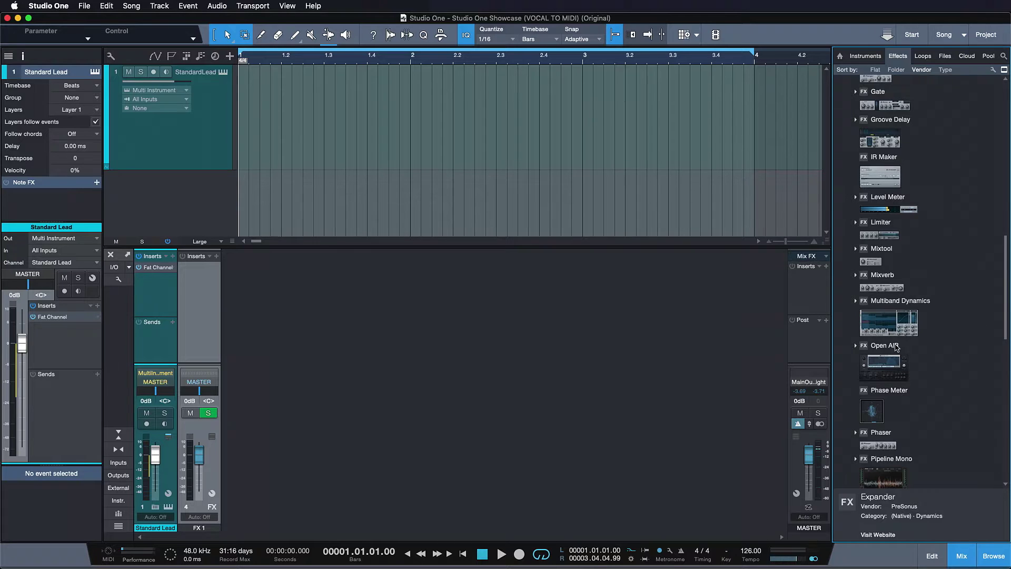
{"action": "left_click_drag", "start_coordinate": [883, 363], "coordinate": [199, 292]}
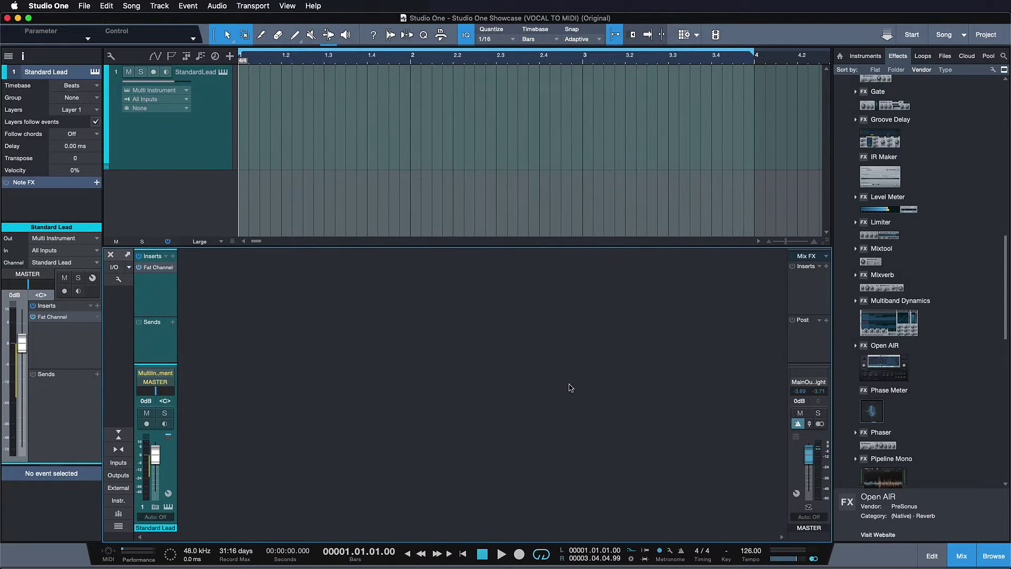
{"action": "left_click_drag", "start_coordinate": [888, 358], "coordinate": [164, 340]}
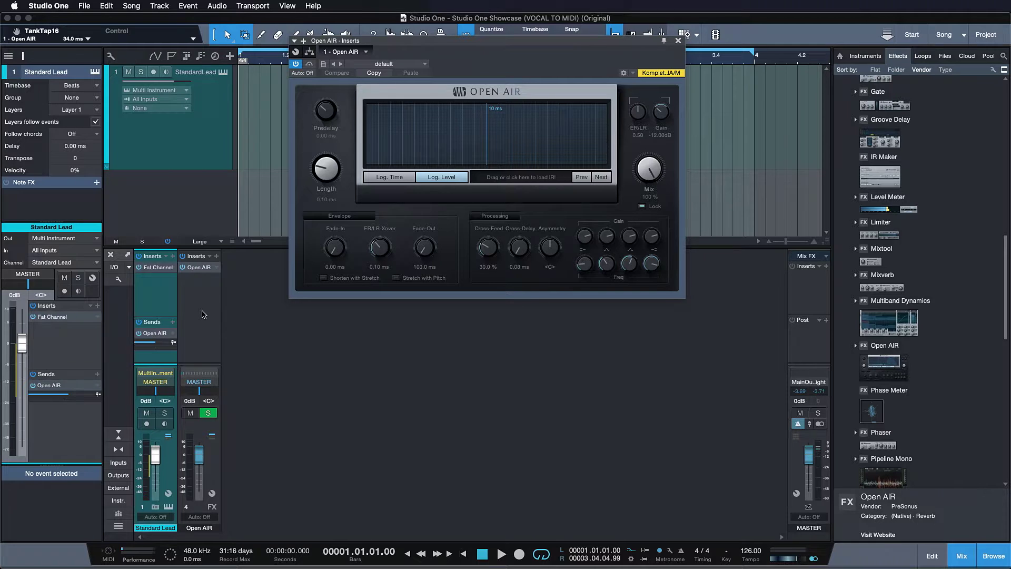
{"action": "left_click_drag", "start_coordinate": [72, 390], "coordinate": [82, 398]}
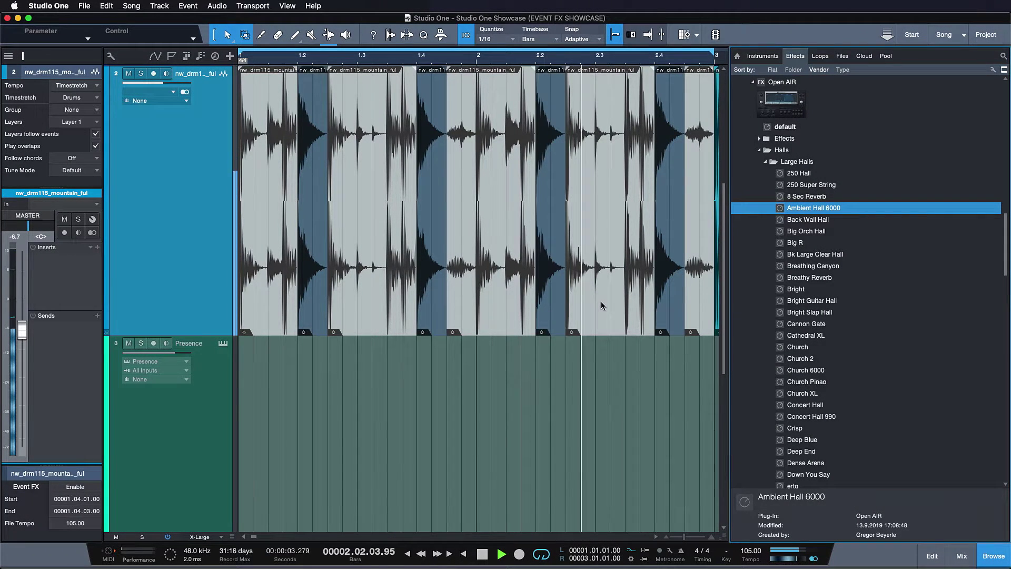
- Apply the Ambient Hall 6000 reverb as event FX to two selected drum slices, then play back
{"action": "key", "text": "space"}
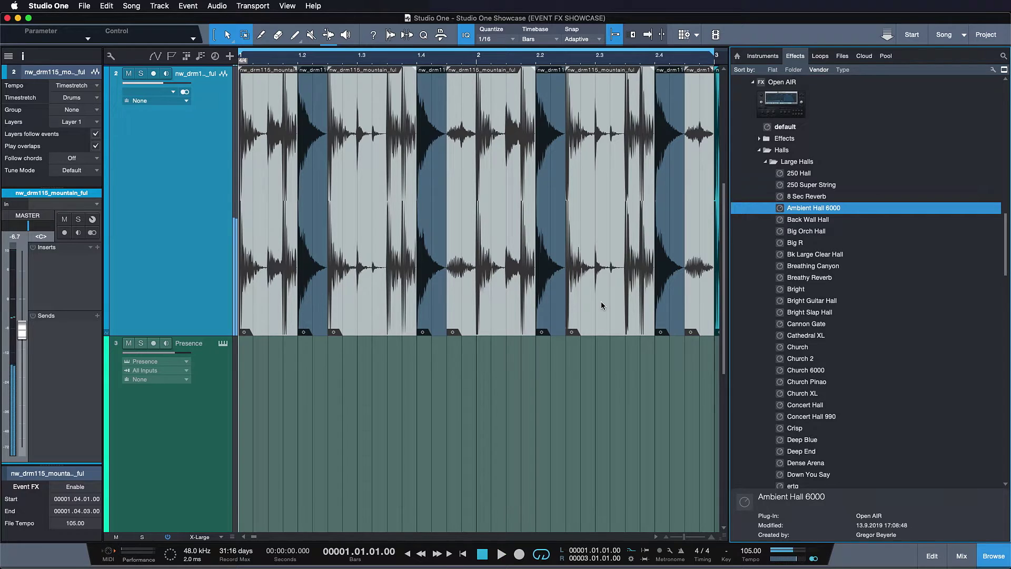
{"action": "left_click", "coordinate": [546, 287]}
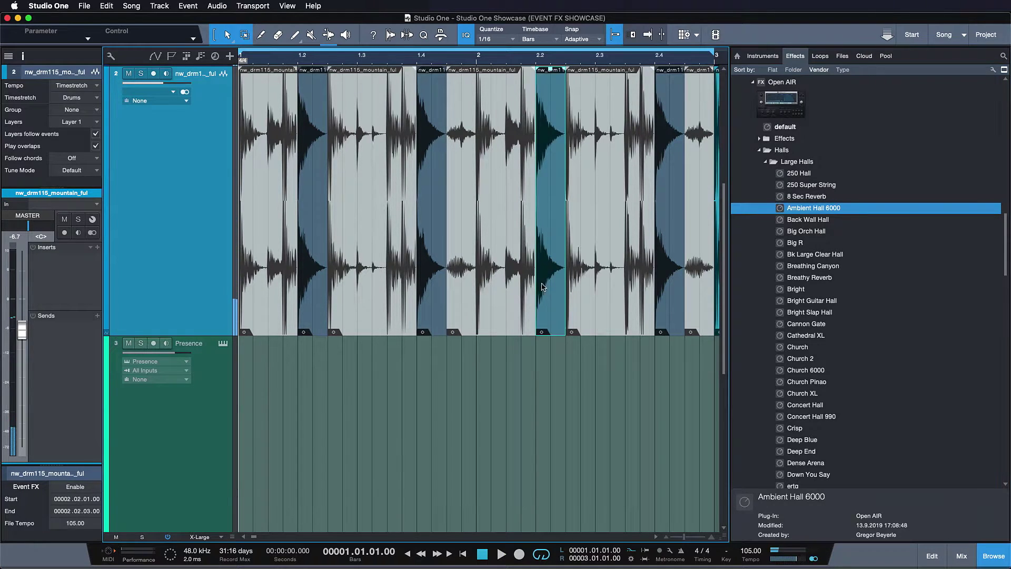
{"action": "left_click", "coordinate": [444, 270], "text": "shift"}
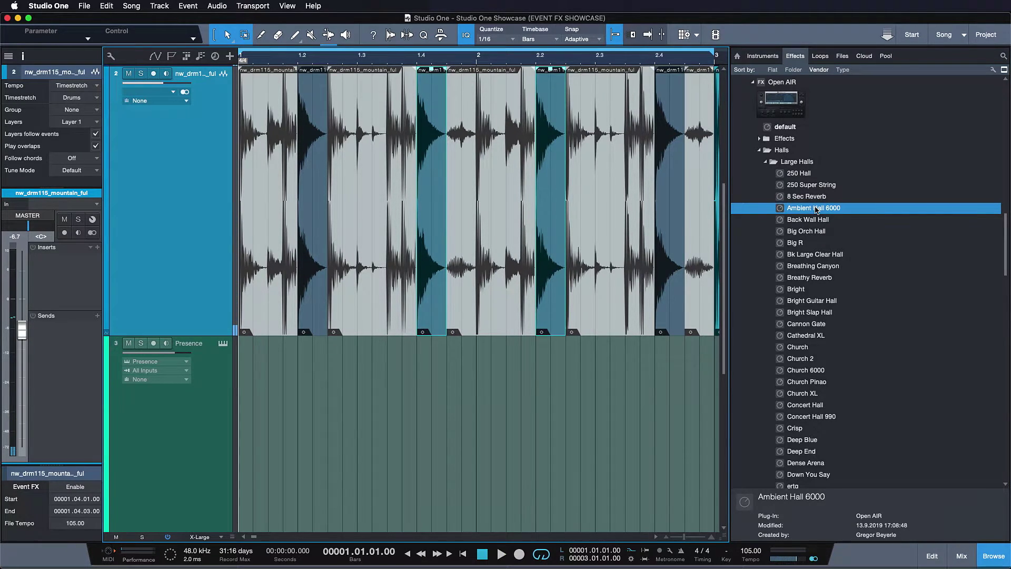
{"action": "left_click_drag", "start_coordinate": [816, 209], "coordinate": [428, 216]}
{"action": "key", "text": "shift"}
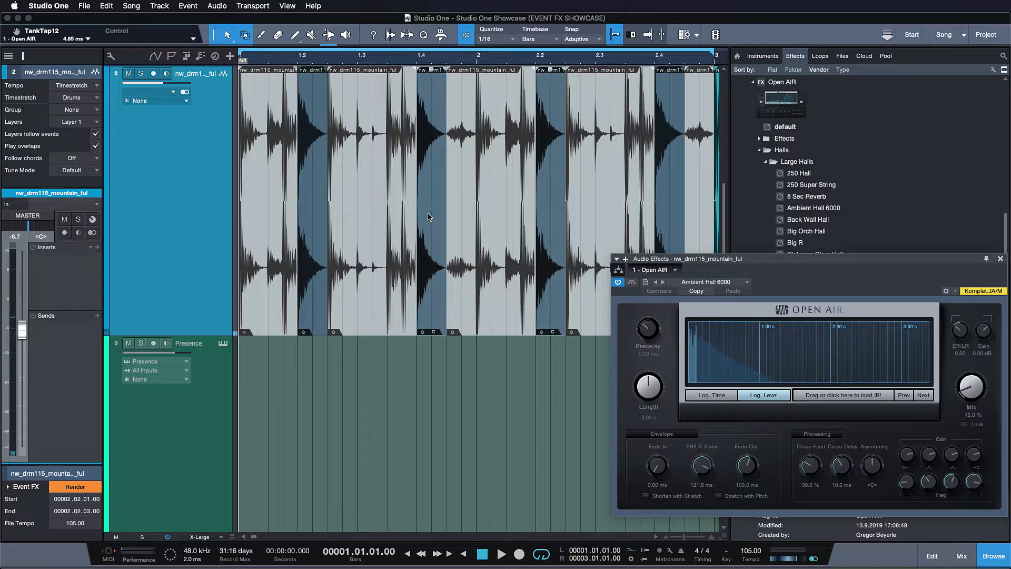
{"action": "key", "text": "space"}
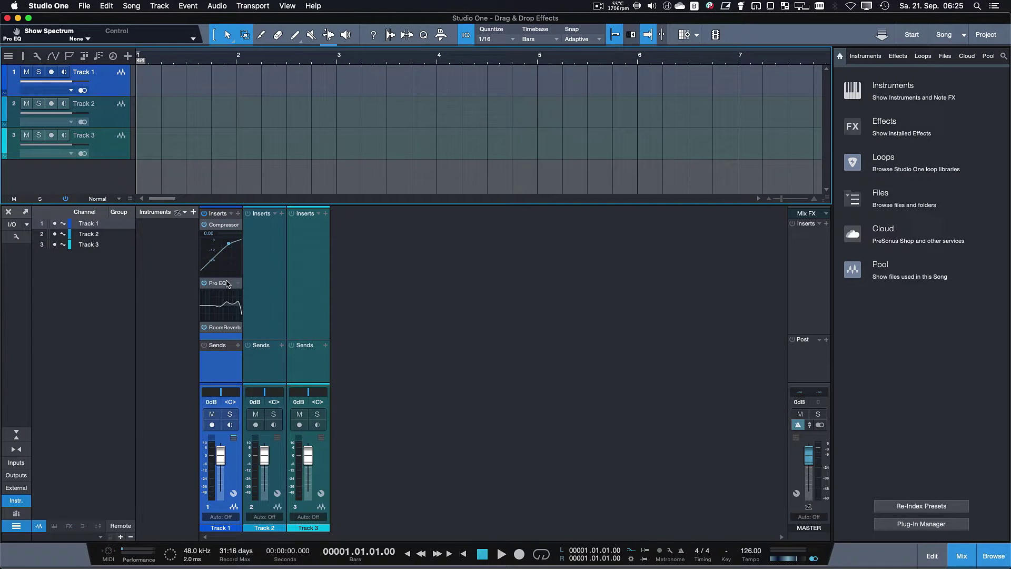
- Copy Pro EQ to Track 2, the whole chain to Track 3, then Track 1's inserts onto Tracks 2–6
{"action": "left_click_drag", "start_coordinate": [227, 284], "coordinate": [266, 261]}
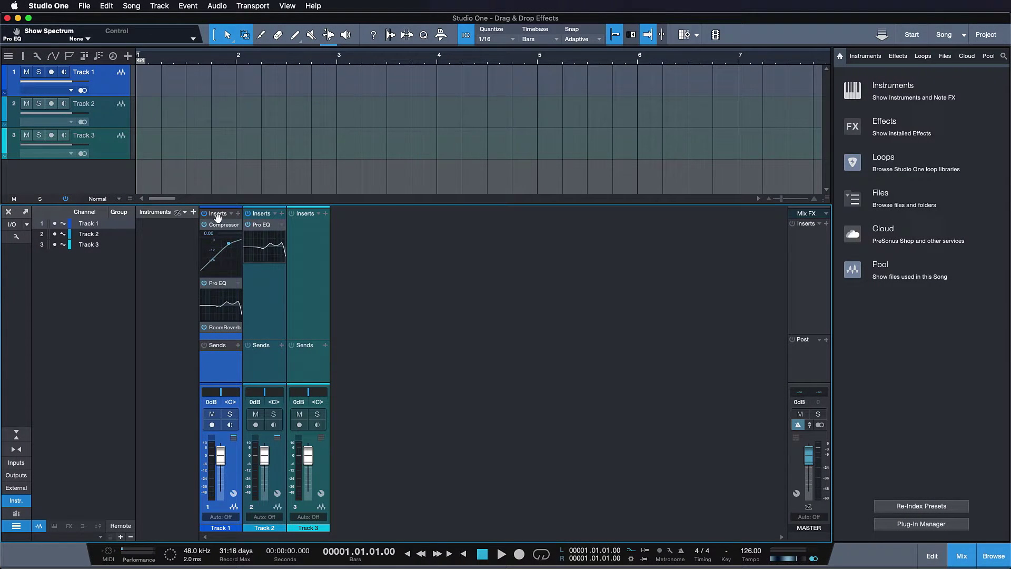
{"action": "left_click_drag", "start_coordinate": [236, 200], "coordinate": [310, 227]}
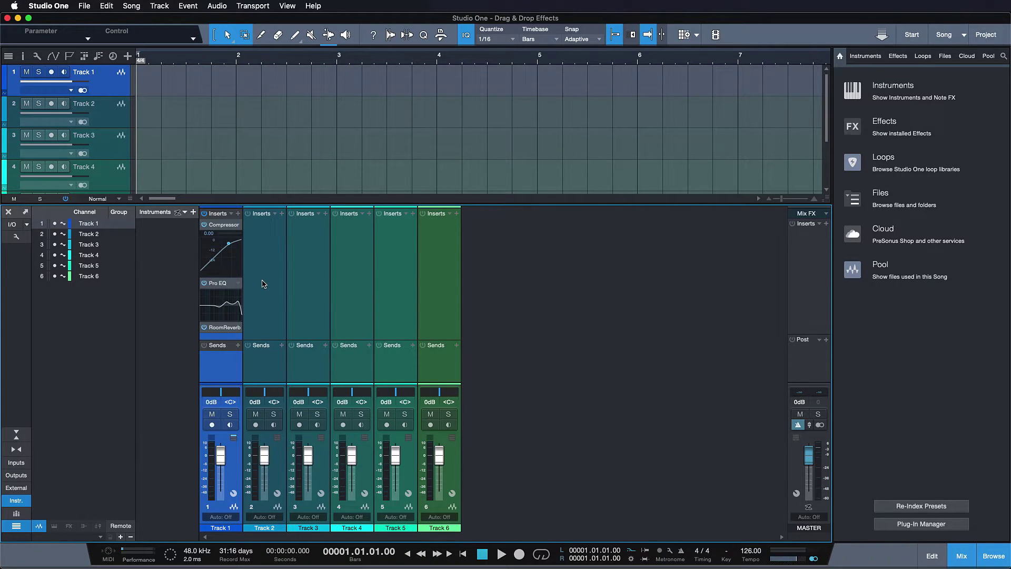
{"action": "left_click", "coordinate": [263, 284]}
{"action": "left_click", "coordinate": [434, 270], "text": "shift"}
{"action": "left_click_drag", "start_coordinate": [225, 214], "coordinate": [266, 235]}
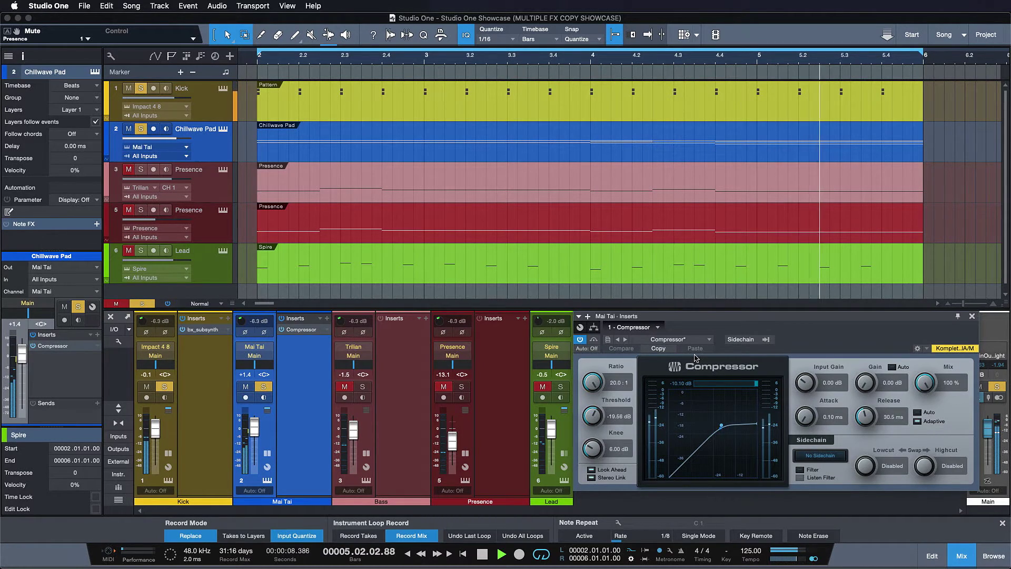
- Enable external sidechain on the Mai Tai pad's Compressor, choose a source track, and play it back
{"action": "key", "text": "space"}
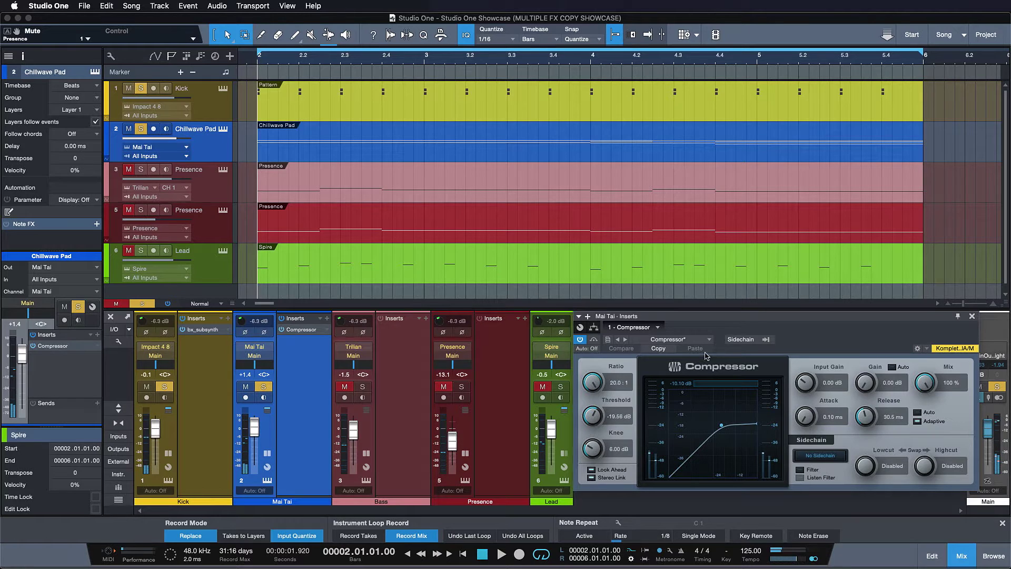
{"action": "left_click", "coordinate": [732, 339]}
{"action": "left_click", "coordinate": [766, 339]}
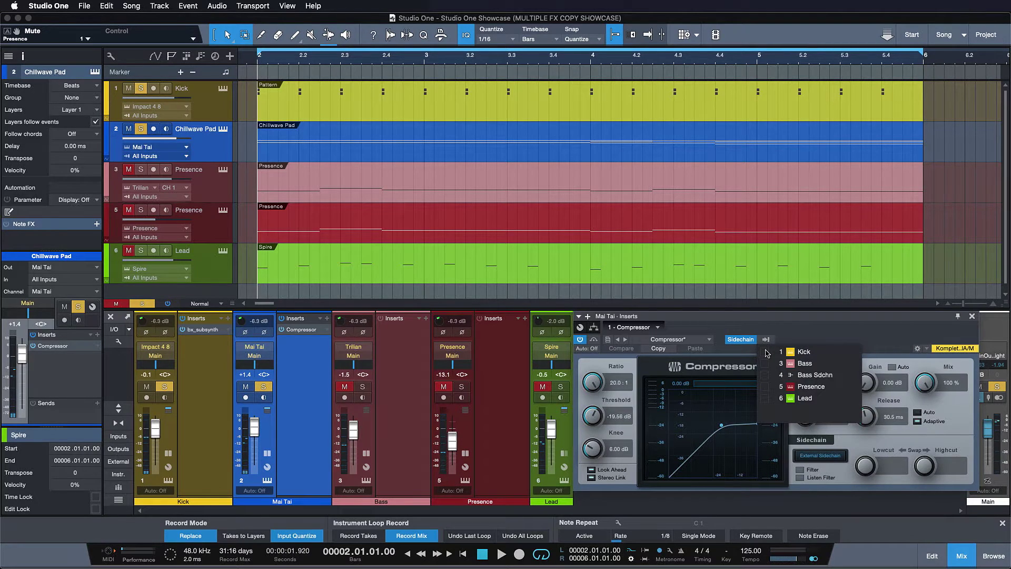
{"action": "left_click", "coordinate": [773, 325]}
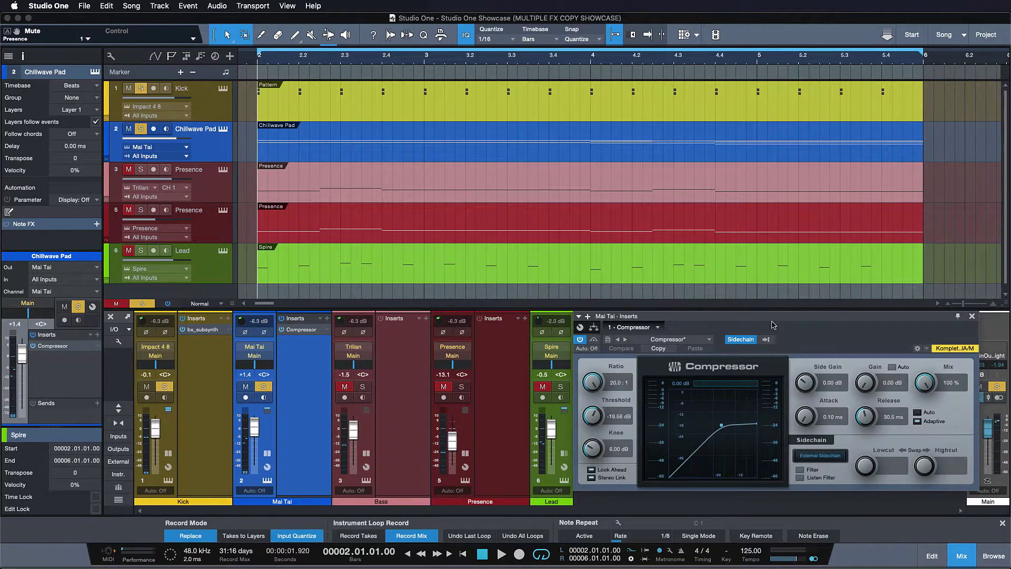
{"action": "key", "text": "space"}
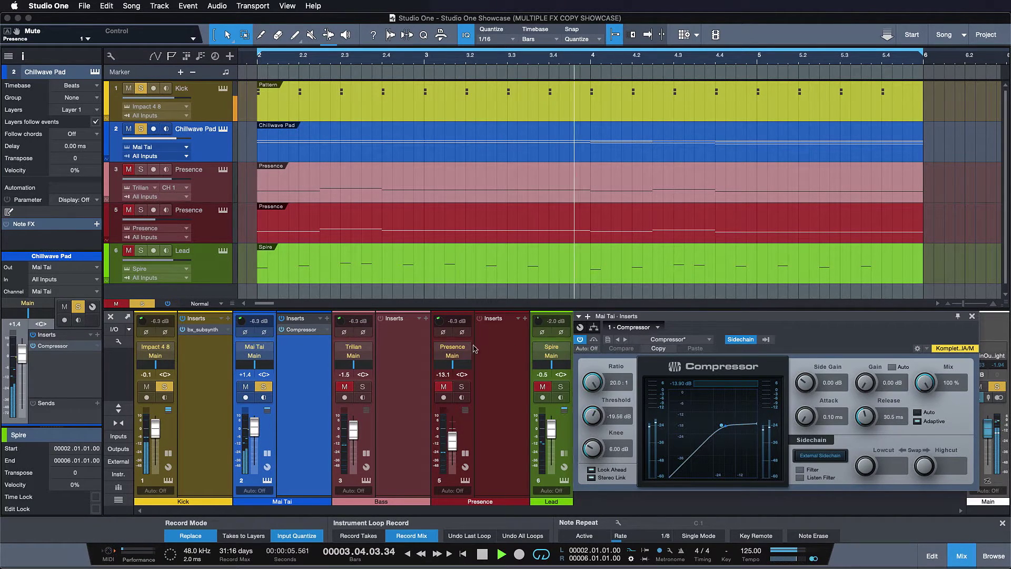
- Solo and select the Bass and Presence channels, then copy the Compressor onto both
{"action": "left_click", "coordinate": [364, 387]}
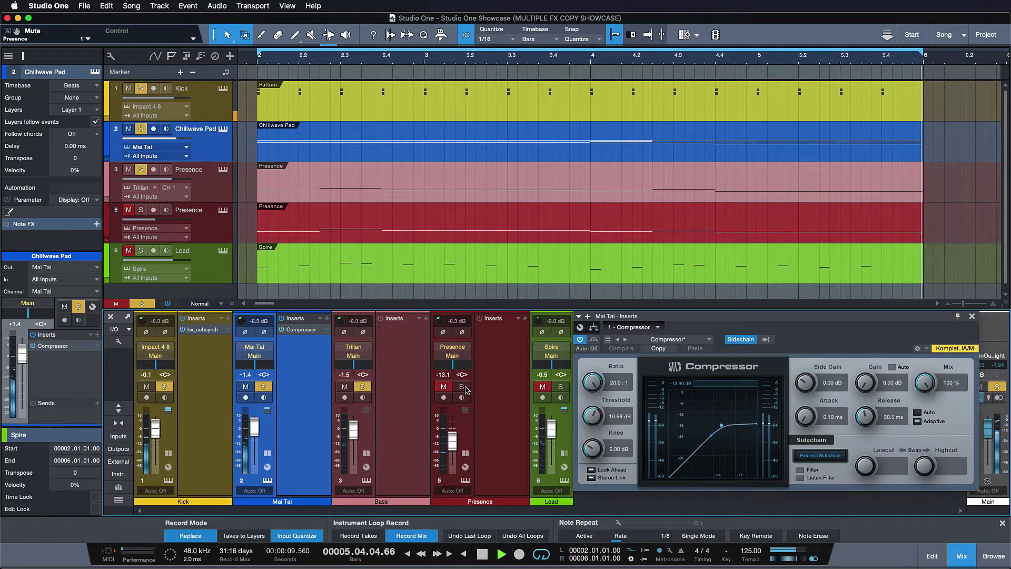
{"action": "left_click", "coordinate": [463, 388]}
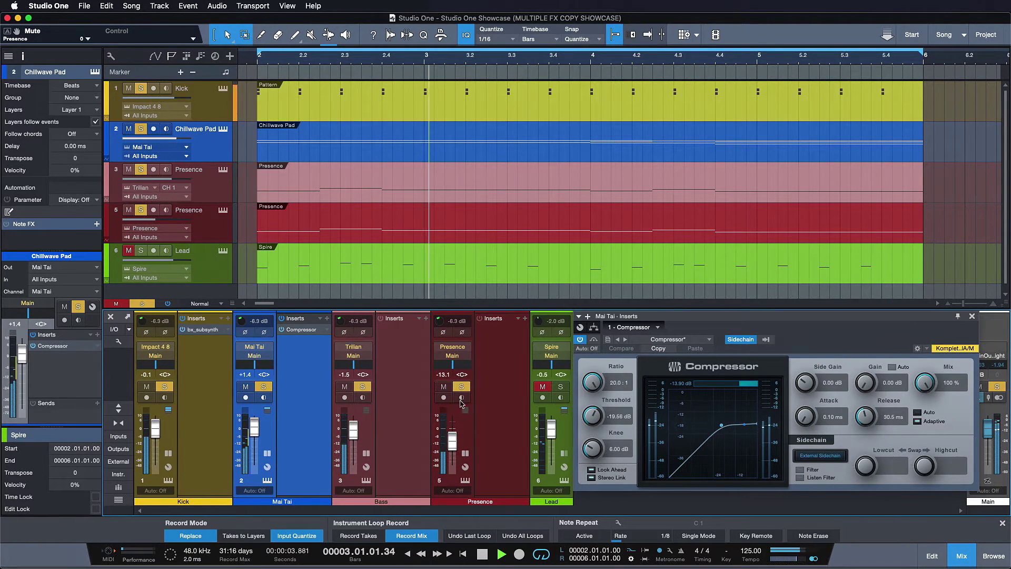
{"action": "left_click", "coordinate": [399, 393]}
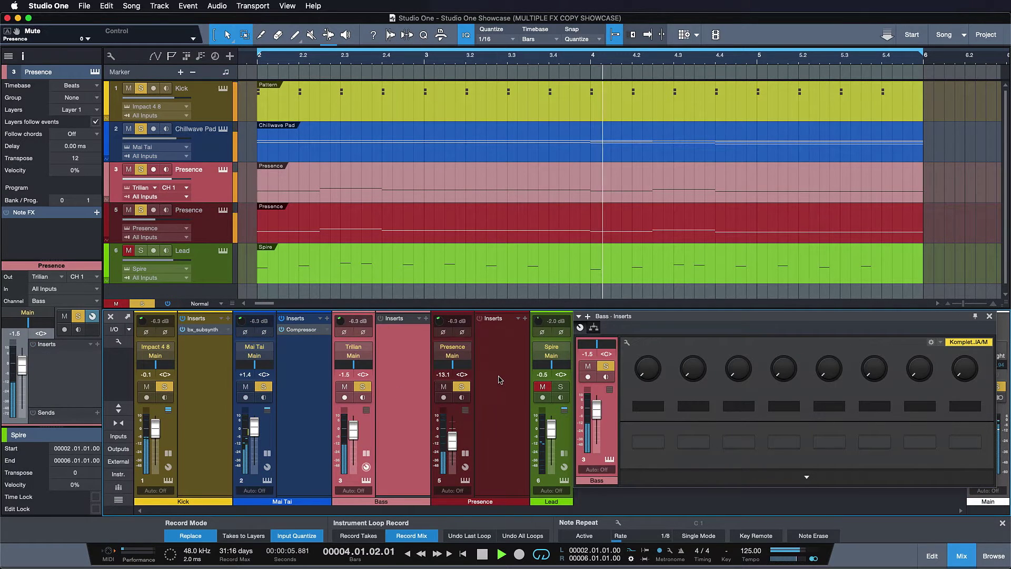
{"action": "left_click", "coordinate": [500, 393], "text": "shift"}
{"action": "left_click_drag", "start_coordinate": [315, 329], "coordinate": [415, 333]}
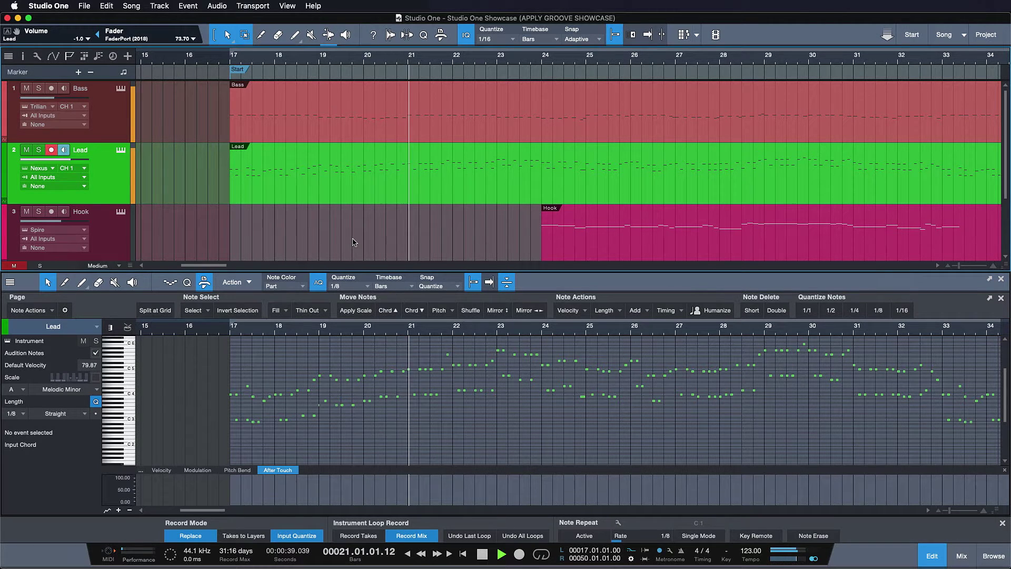
- Switch Quantize to Groove, extract the groove from the Bass part, then select the Lead part and play it
{"action": "key", "text": "space"}
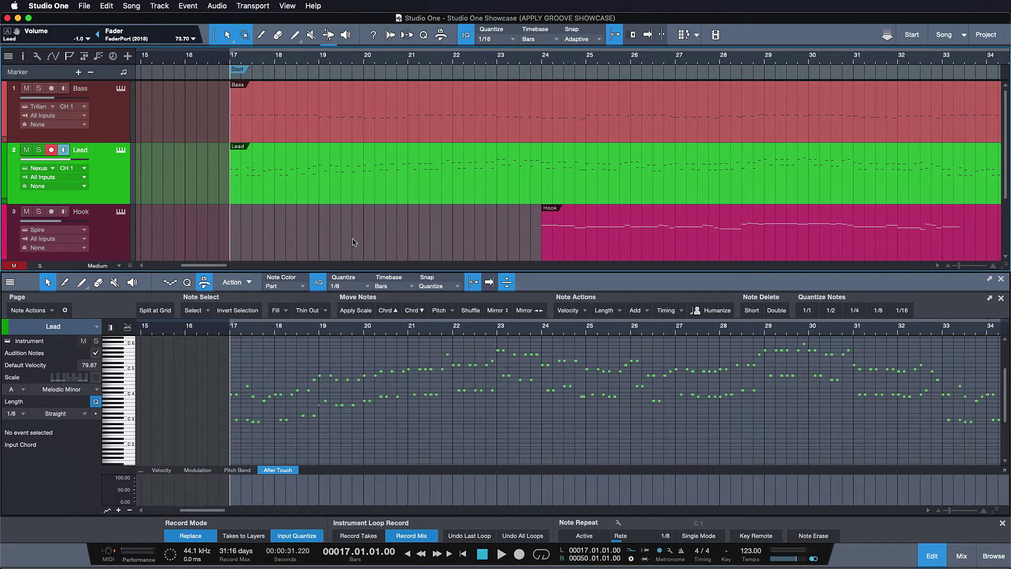
{"action": "left_click", "coordinate": [424, 36]}
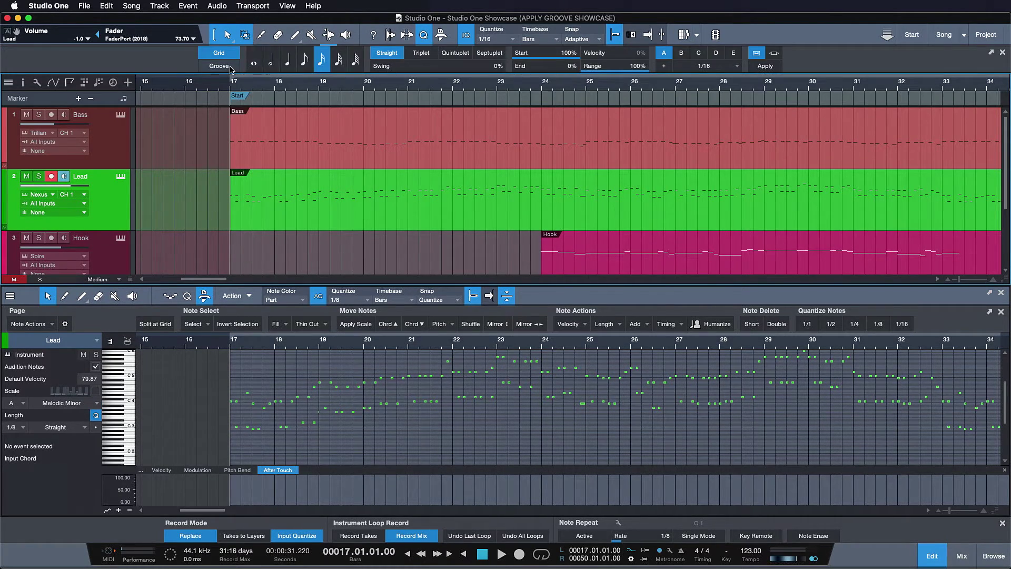
{"action": "left_click", "coordinate": [220, 66]}
{"action": "left_click_drag", "start_coordinate": [325, 158], "coordinate": [327, 61]}
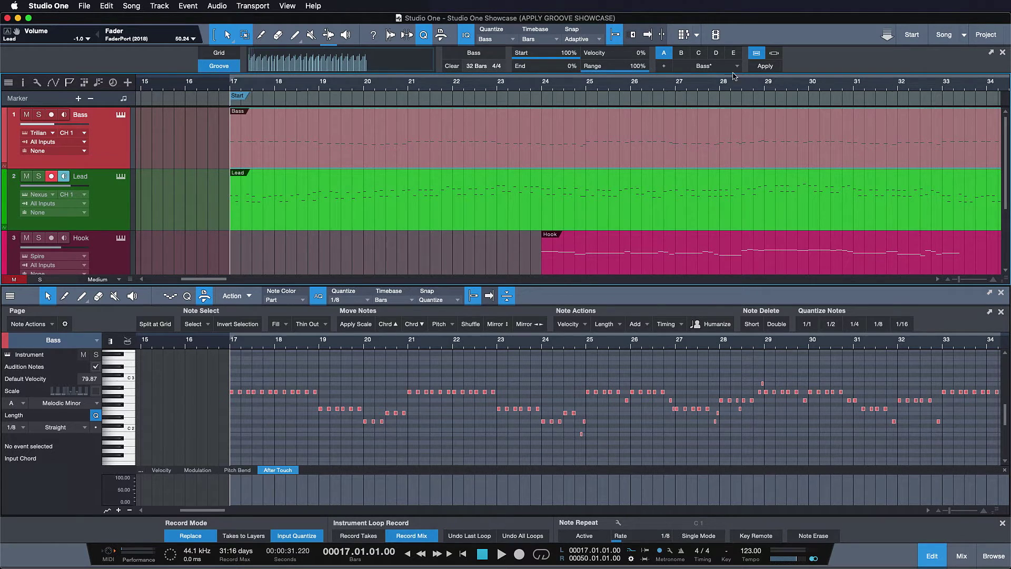
{"action": "left_click", "coordinate": [661, 217]}
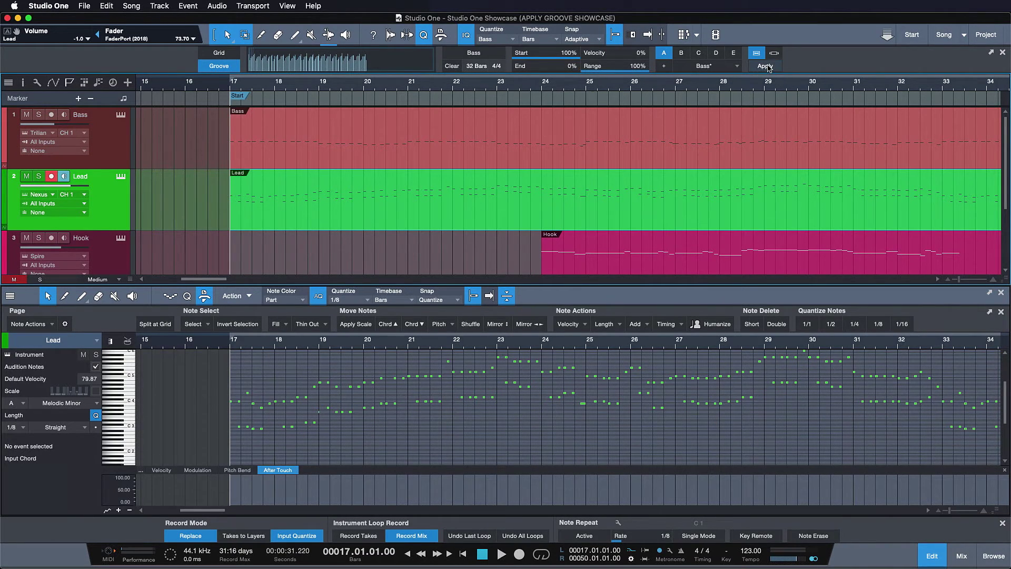
{"action": "key", "text": "space"}
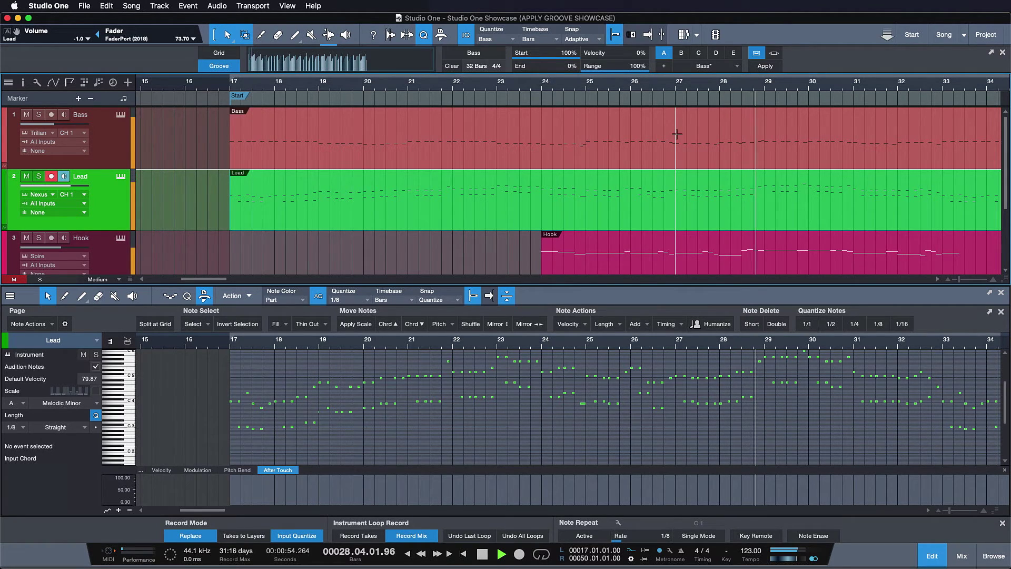
{"action": "key", "text": "space"}
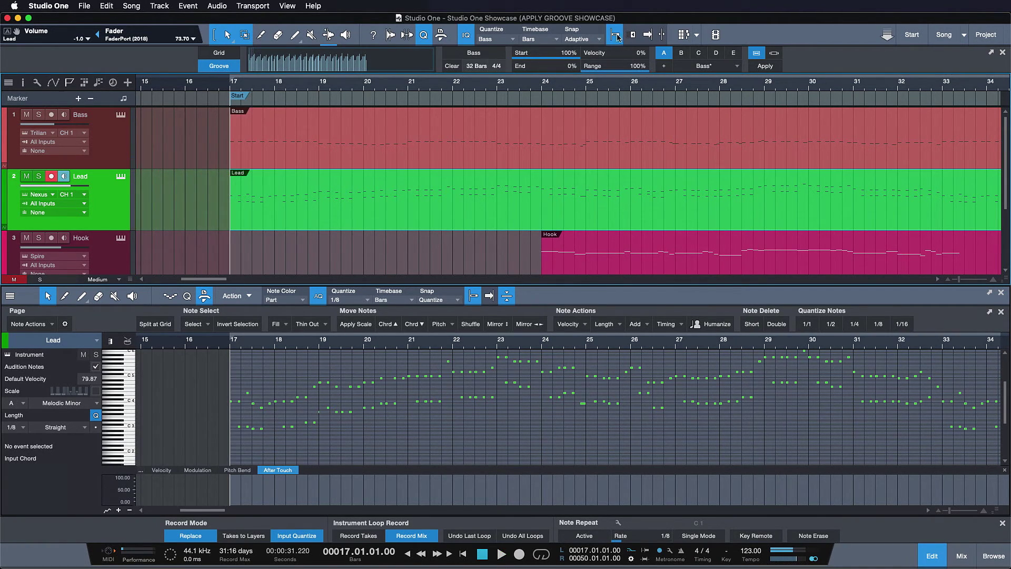